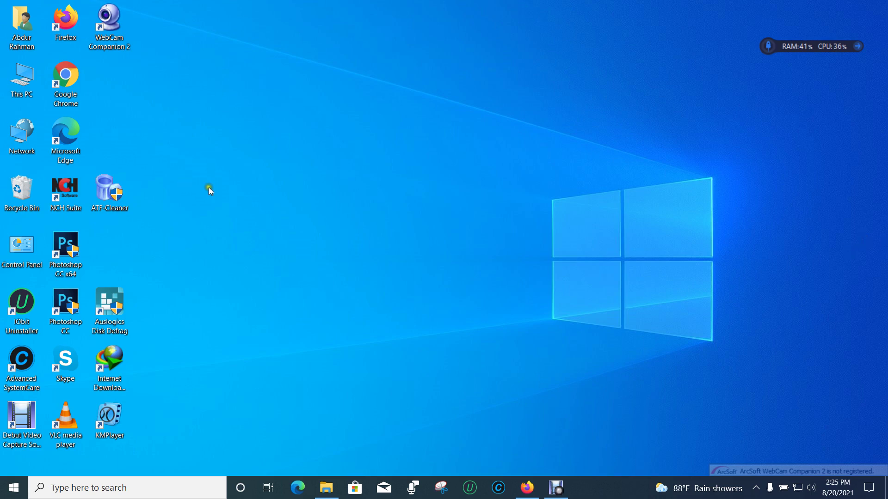
# - Open the Recycle Bin, select all the deleted items to check their total size, and close the window
pyautogui.doubleClick(21, 181)
pyautogui.moveTo(278, 298); pyautogui.dragTo(589, 138)
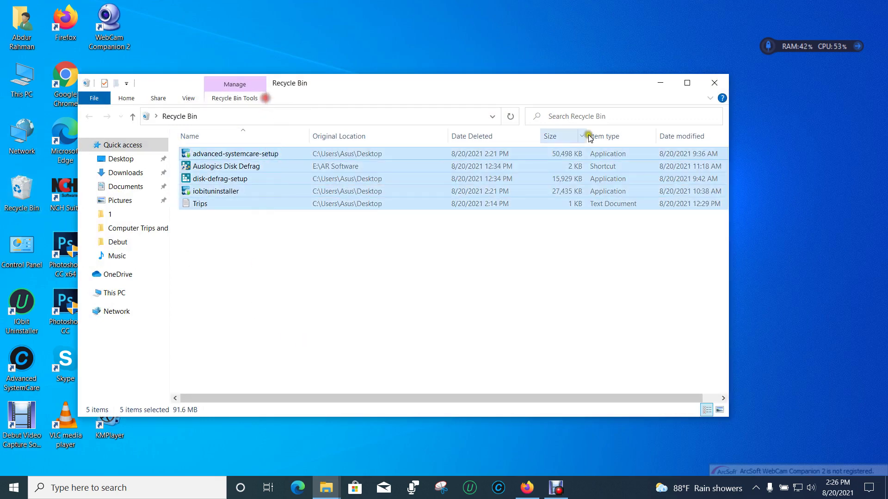
pyautogui.click(714, 82)
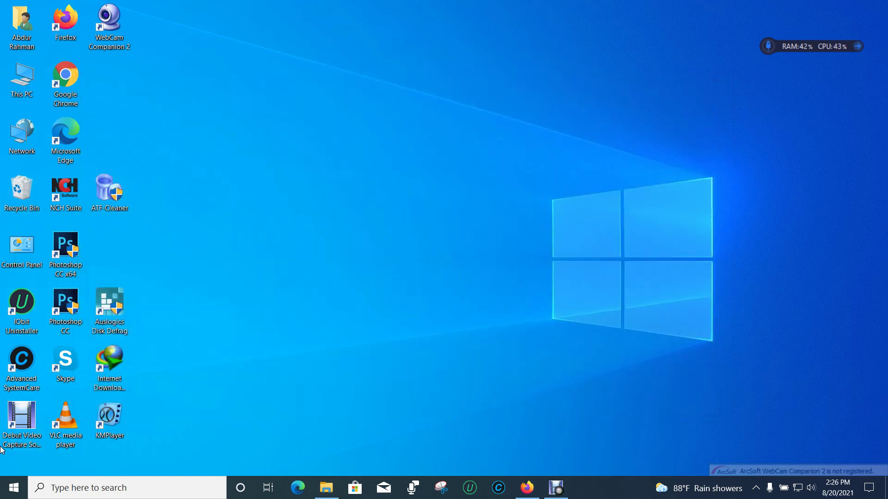
# - Open the Windows Temp folder with the Run command "temp" to view its files, and close it
pyautogui.click(14, 488)
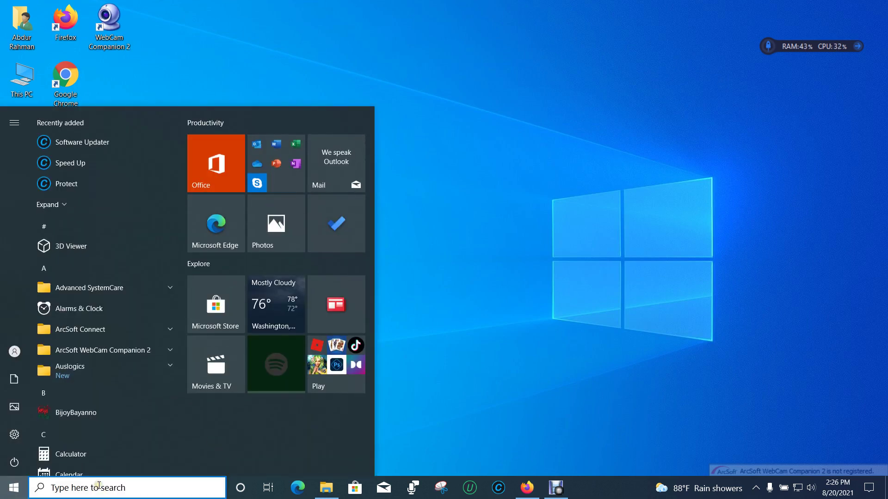
pyautogui.press('super+r')
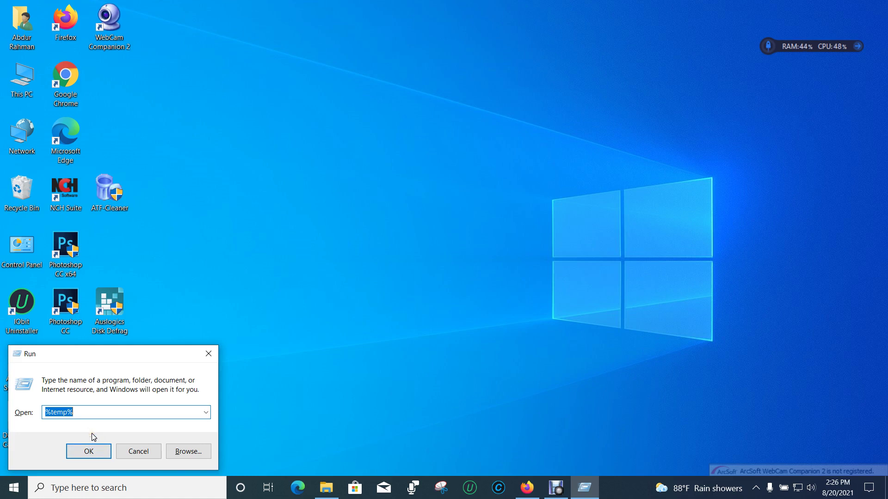
pyautogui.write('t')
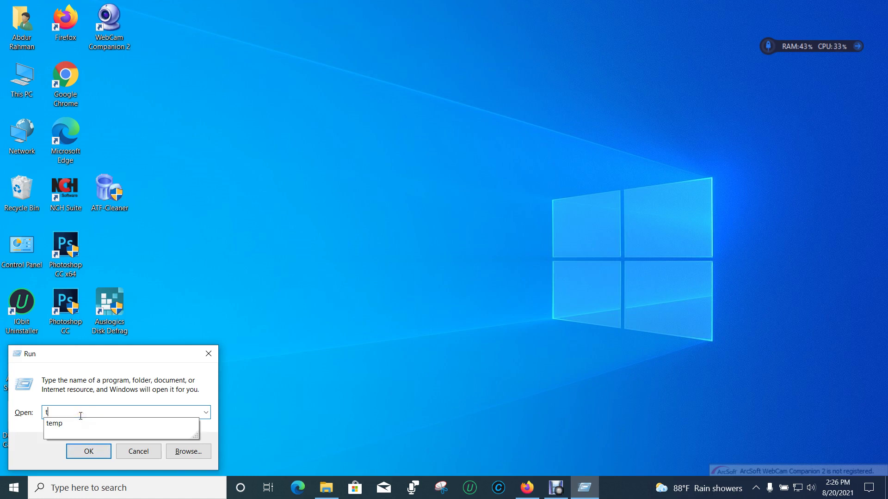
pyautogui.write('emp')
pyautogui.click(89, 450)
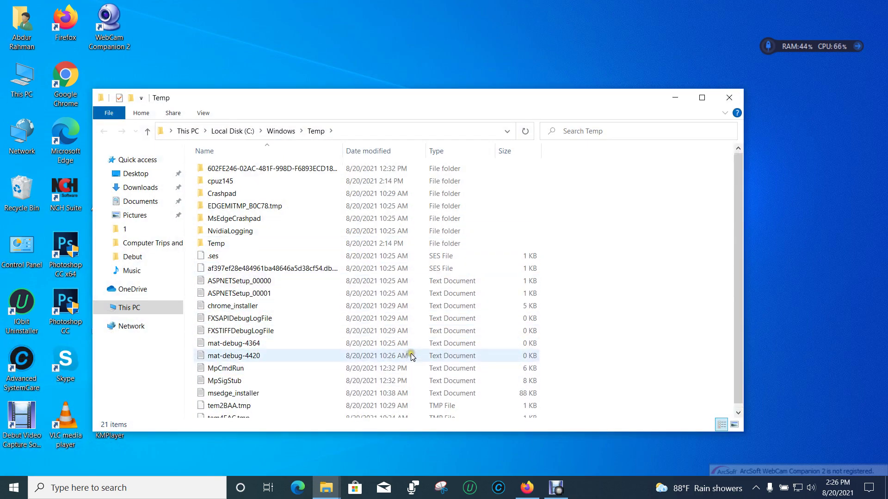
pyautogui.click(729, 97)
pyautogui.rightClick(312, 212)
pyautogui.click(349, 246)
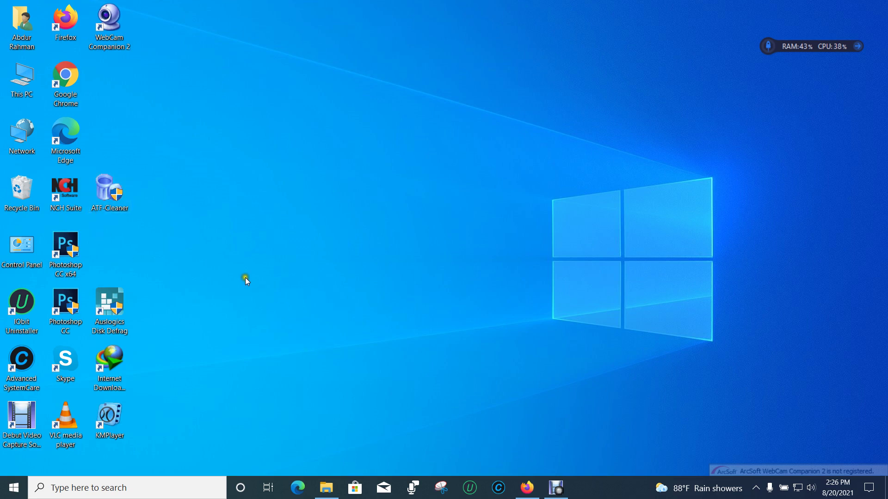
# - Switch to Firefox, look over the Softonic download page for ATF Cleaner, and return to the desktop
pyautogui.click(110, 199)
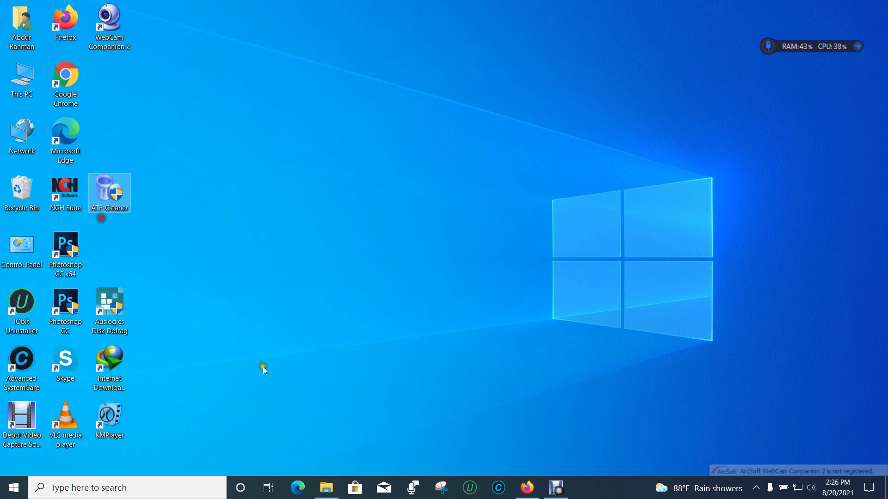
pyautogui.click(343, 312)
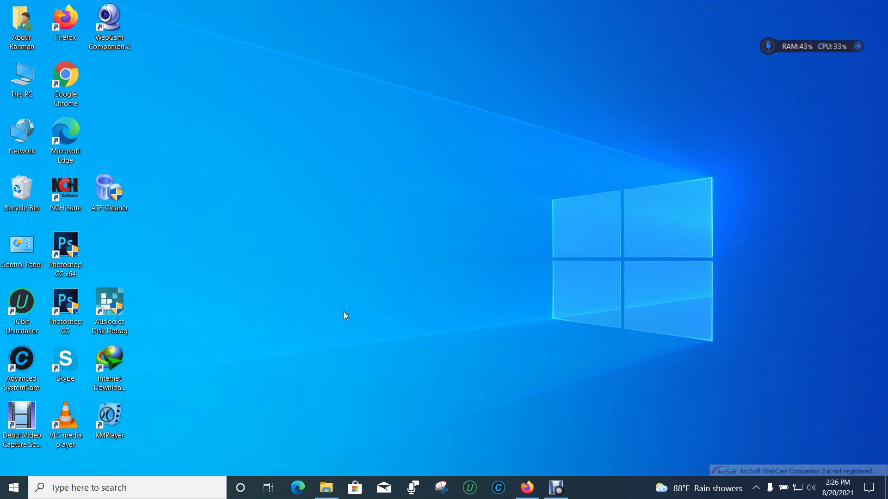
pyautogui.click(527, 487)
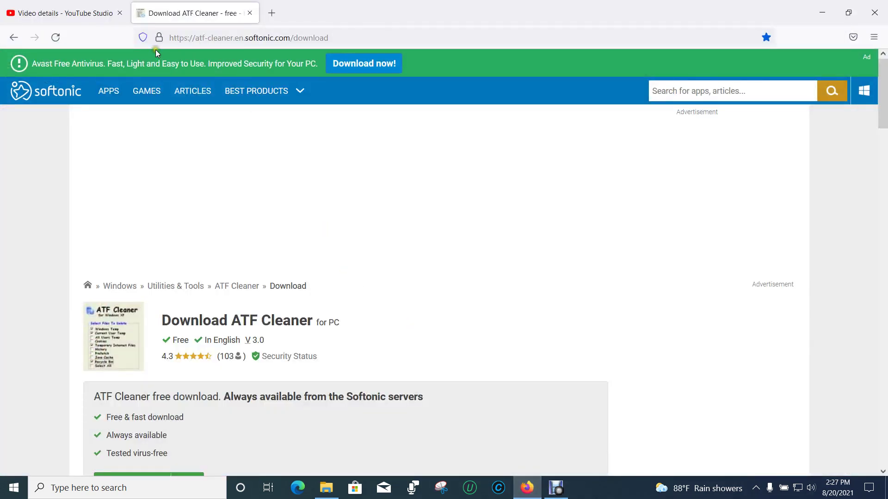
pyautogui.click(343, 37)
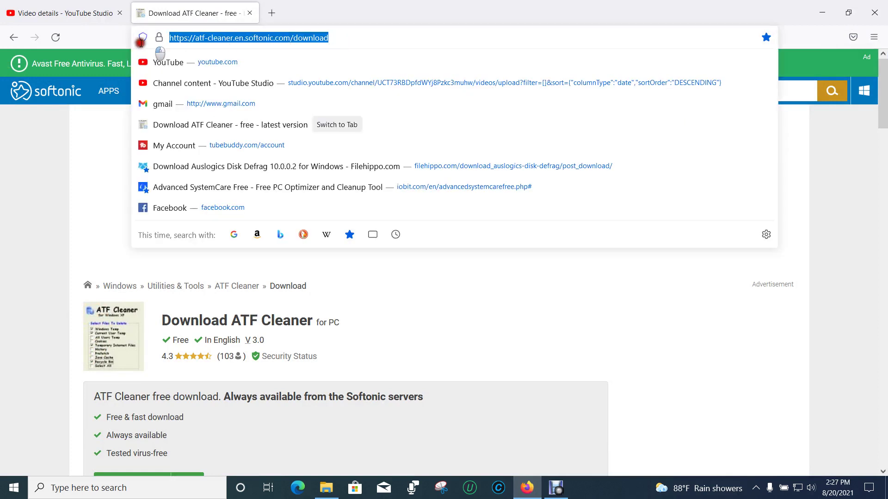
pyautogui.click(94, 180)
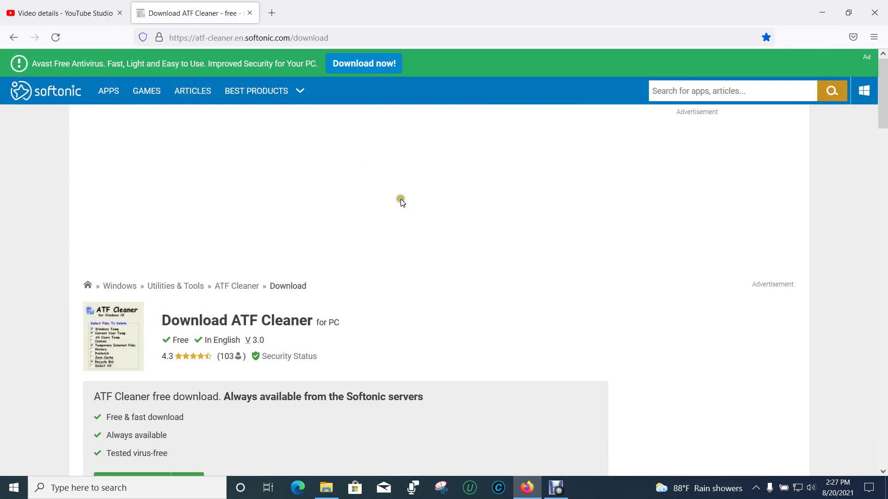
pyautogui.scroll(-3, 384, 204)
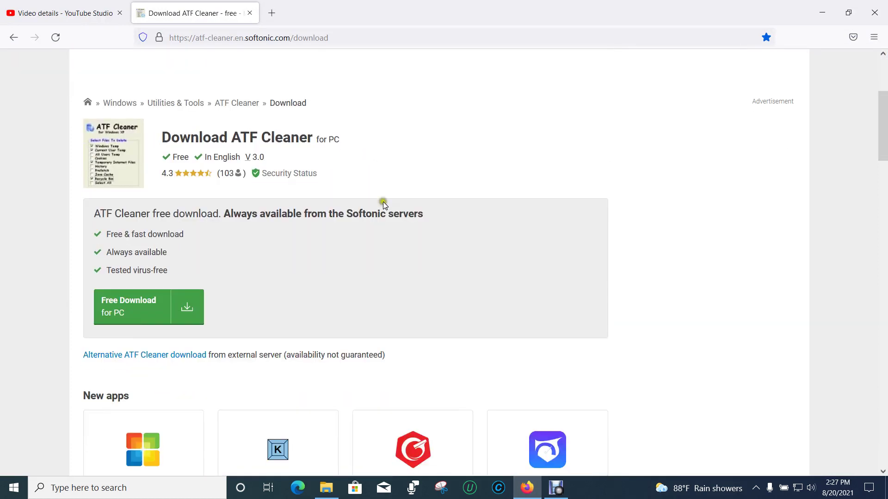
pyautogui.scroll(3, 179, 107)
pyautogui.scroll(-3, 226, 130)
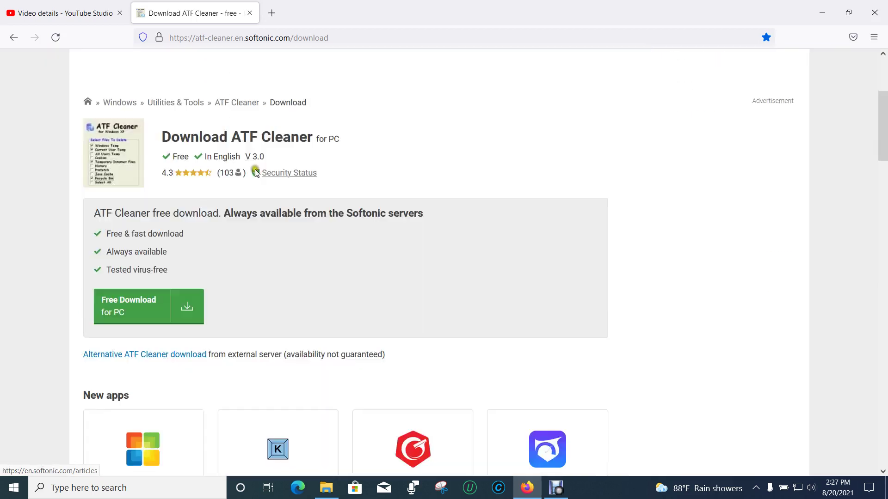
pyautogui.scroll(-1, 256, 172)
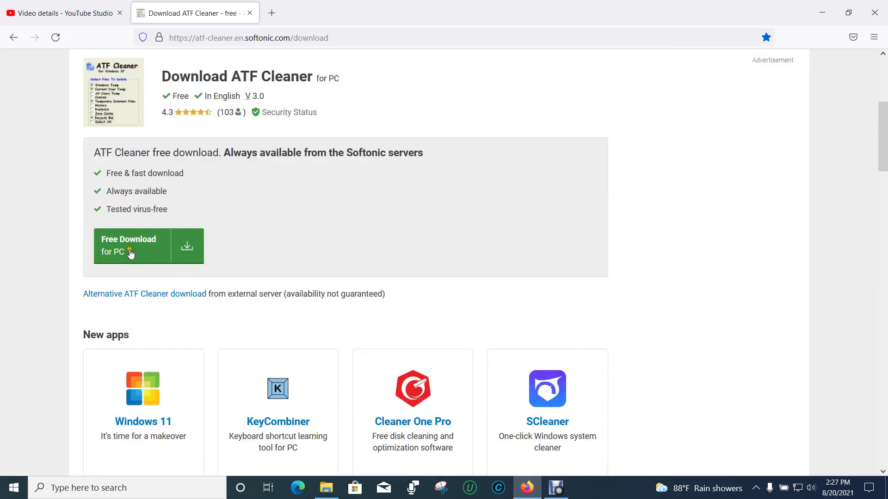
pyautogui.click(99, 238)
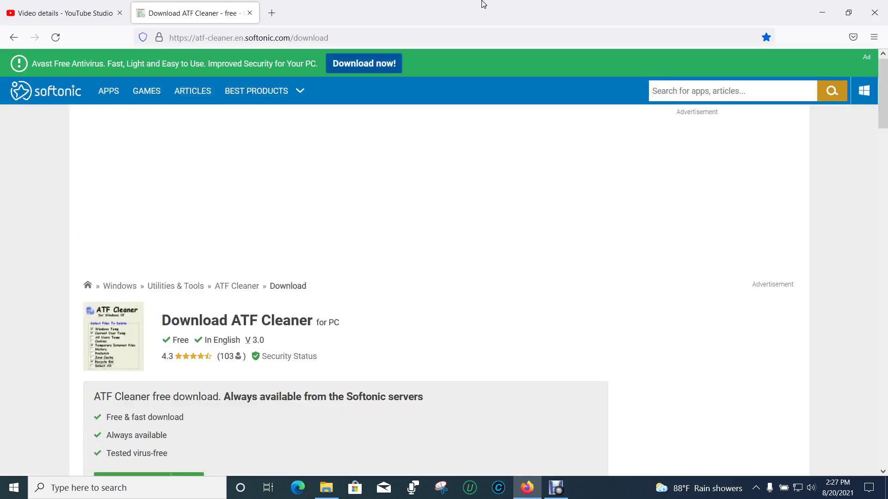
pyautogui.click(822, 13)
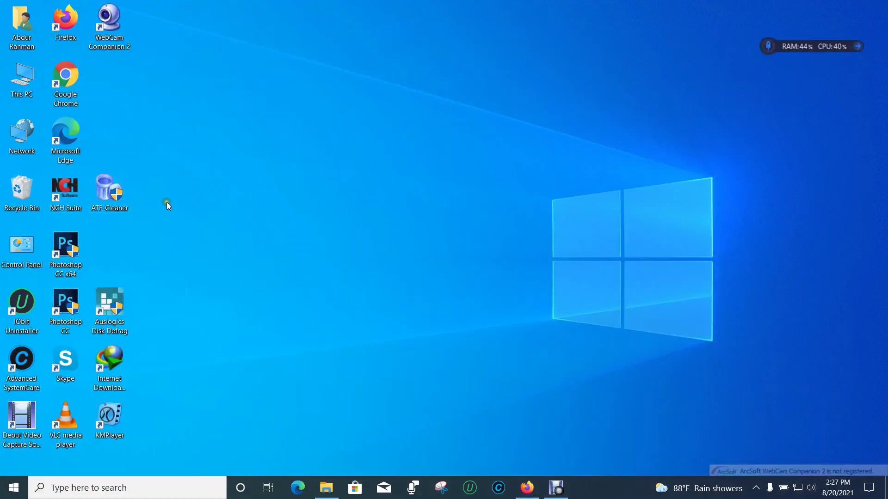
# - Launch ATF Cleaner from the desktop, granting it permission to run, and reposition its window
pyautogui.doubleClick(109, 189)
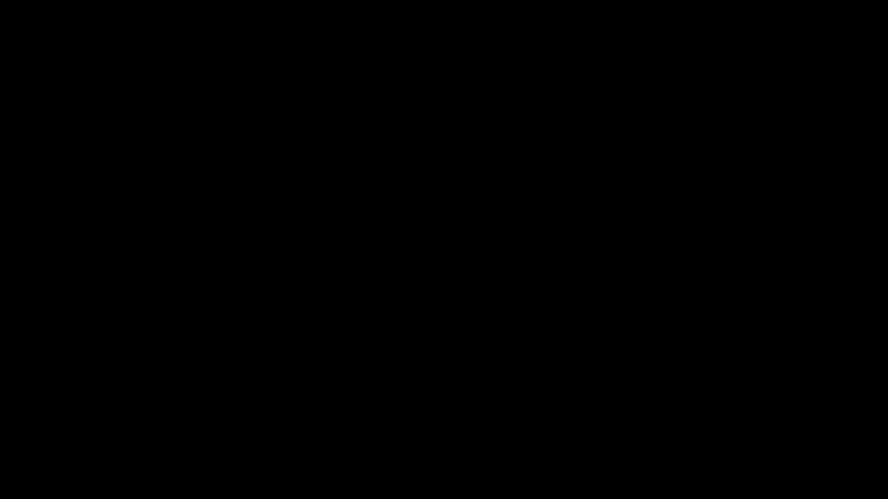
pyautogui.click(397, 323)
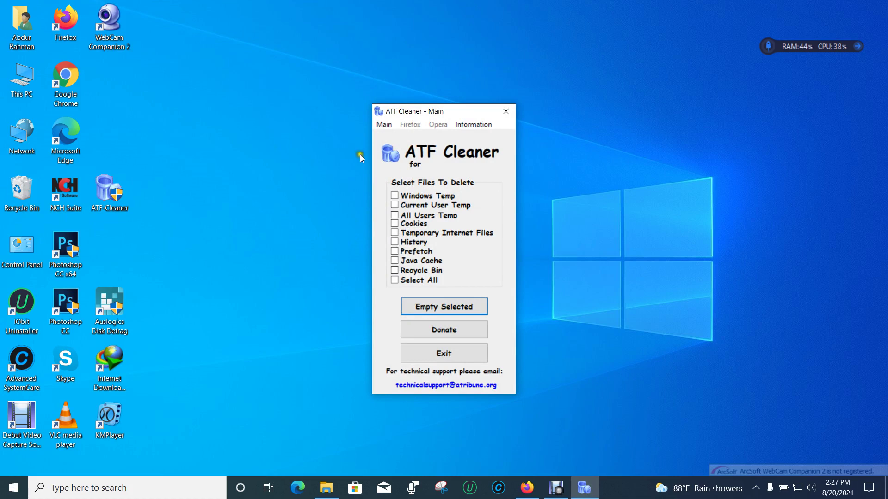
pyautogui.moveTo(418, 111); pyautogui.dragTo(364, 84)
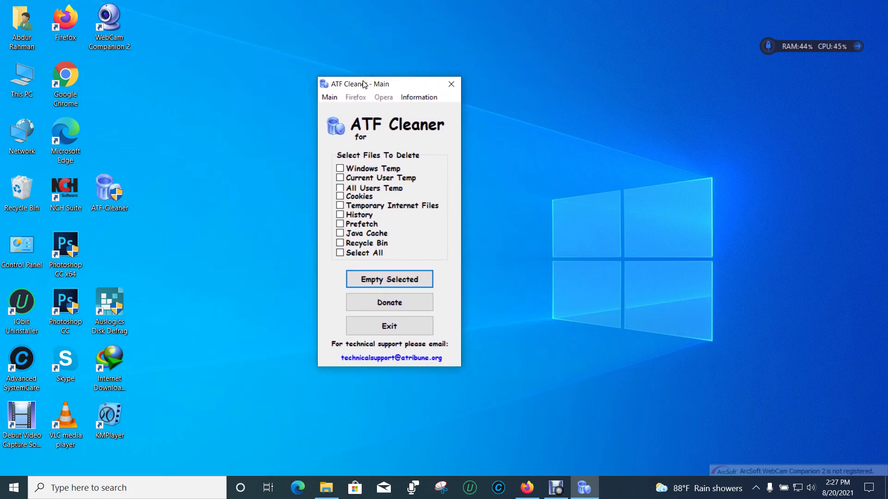
# - Mark Recycle Bin and Java Cache among the files to delete
pyautogui.click(412, 208)
pyautogui.click(382, 137)
pyautogui.click(350, 208)
pyautogui.click(383, 242)
pyautogui.click(418, 174)
pyautogui.click(412, 189)
pyautogui.click(344, 242)
pyautogui.click(341, 233)
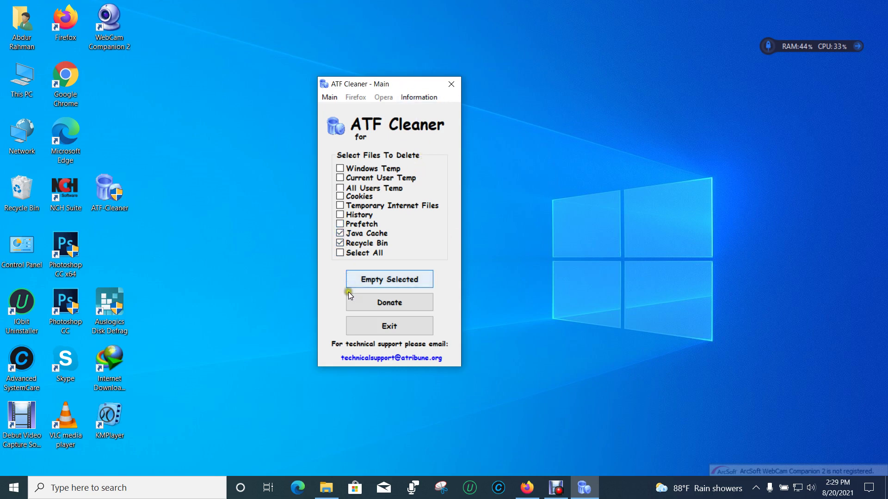
# - Mark all file categories for deletion with Select All and empty the selected files
pyautogui.click(339, 253)
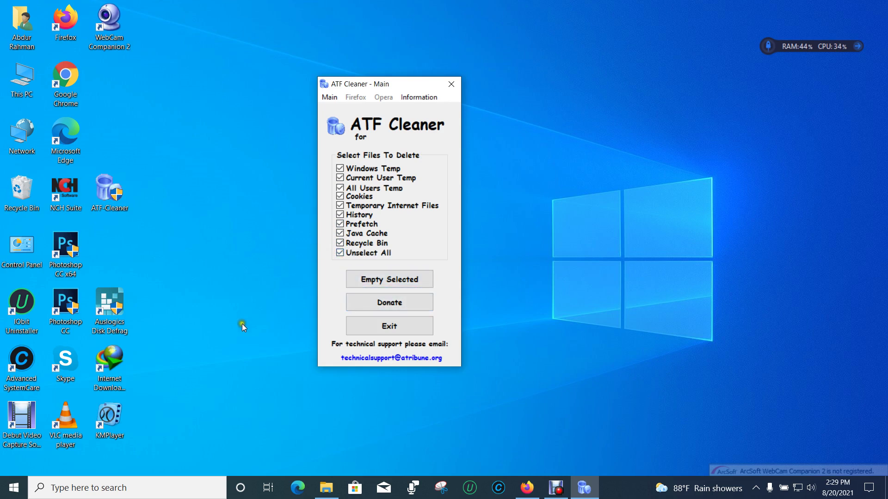
pyautogui.click(419, 282)
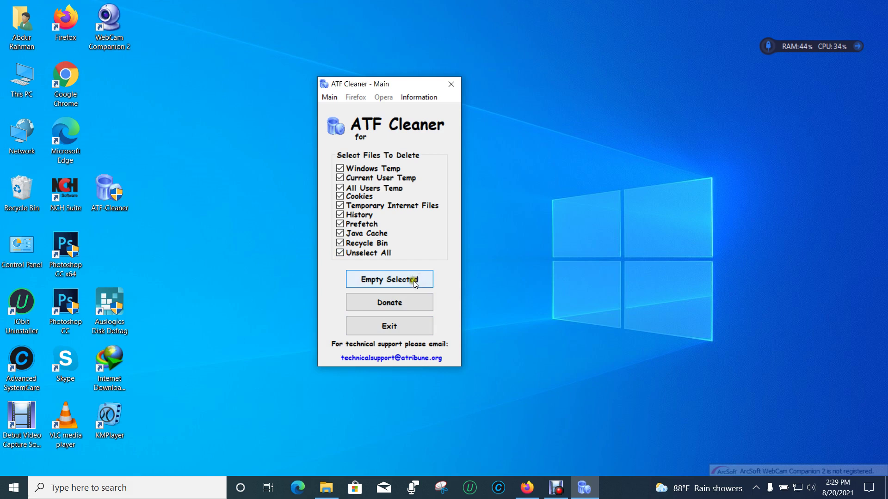
pyautogui.click(413, 277)
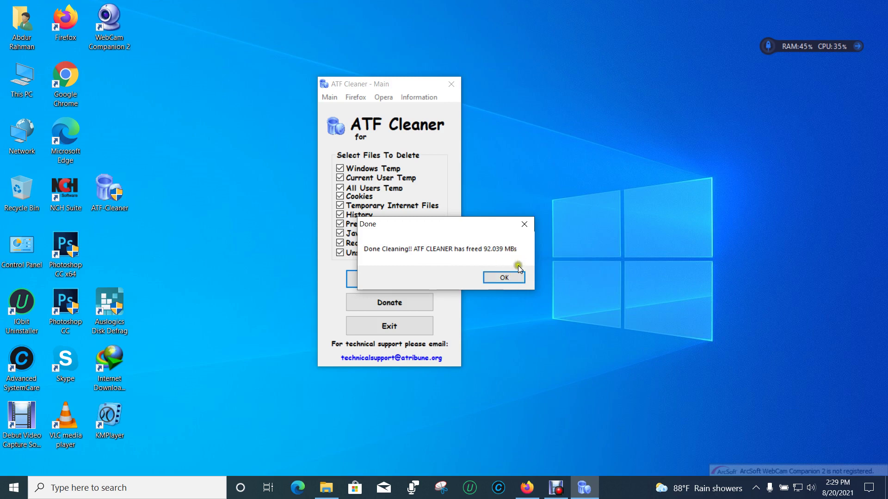
pyautogui.click(504, 278)
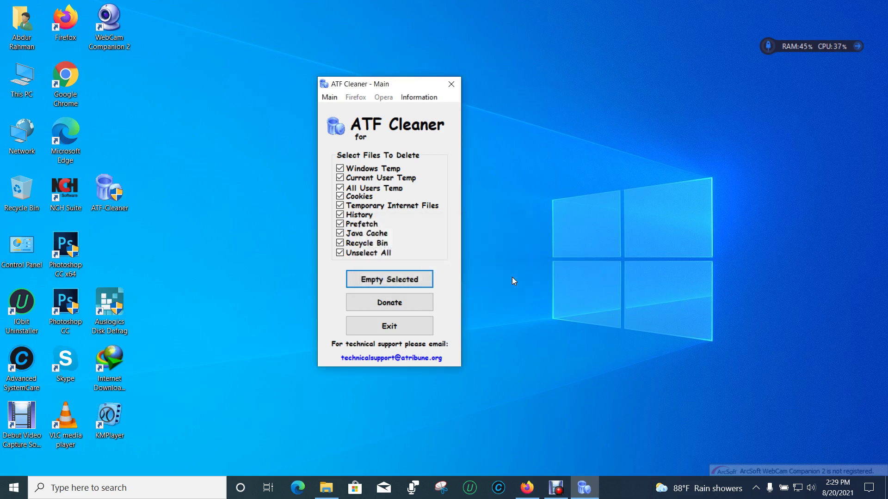
# - Refresh the desktop and exit ATF Cleaner
pyautogui.rightClick(228, 138)
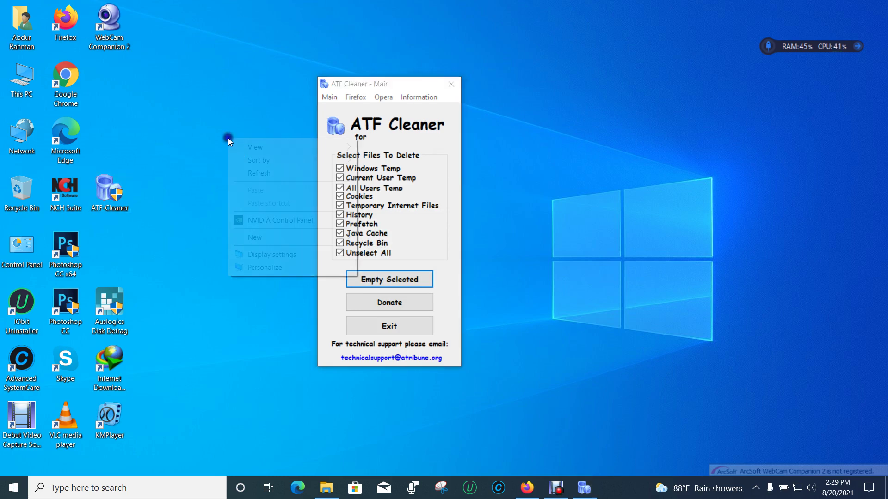
pyautogui.click(271, 173)
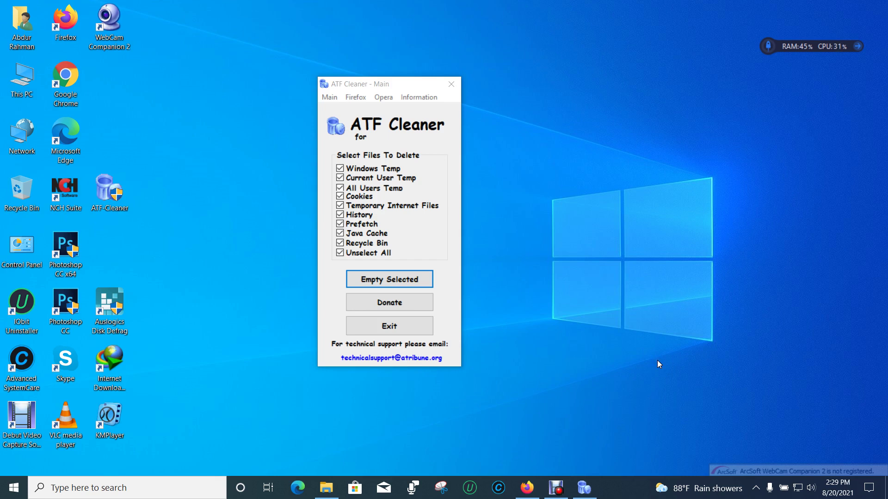
pyautogui.click(408, 323)
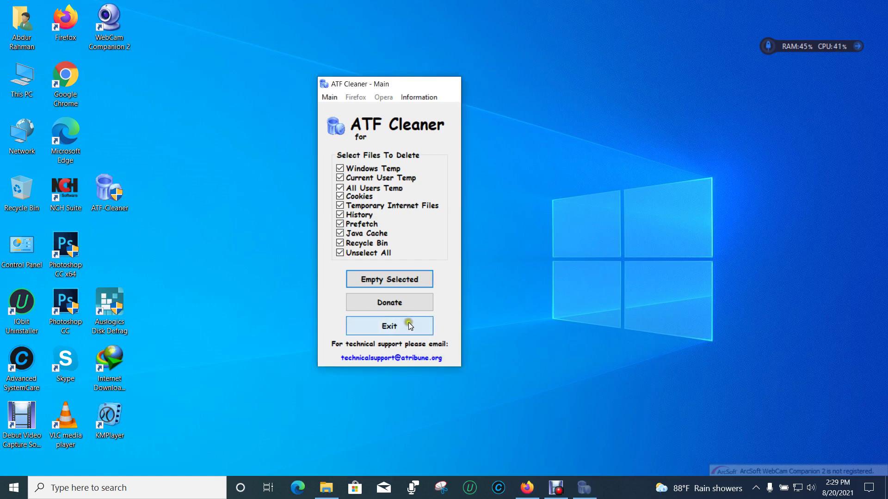
pyautogui.click(556, 488)
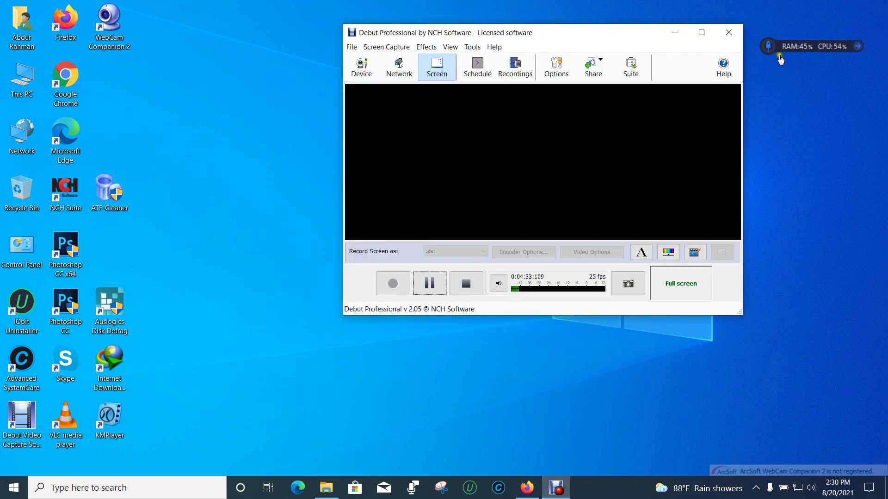